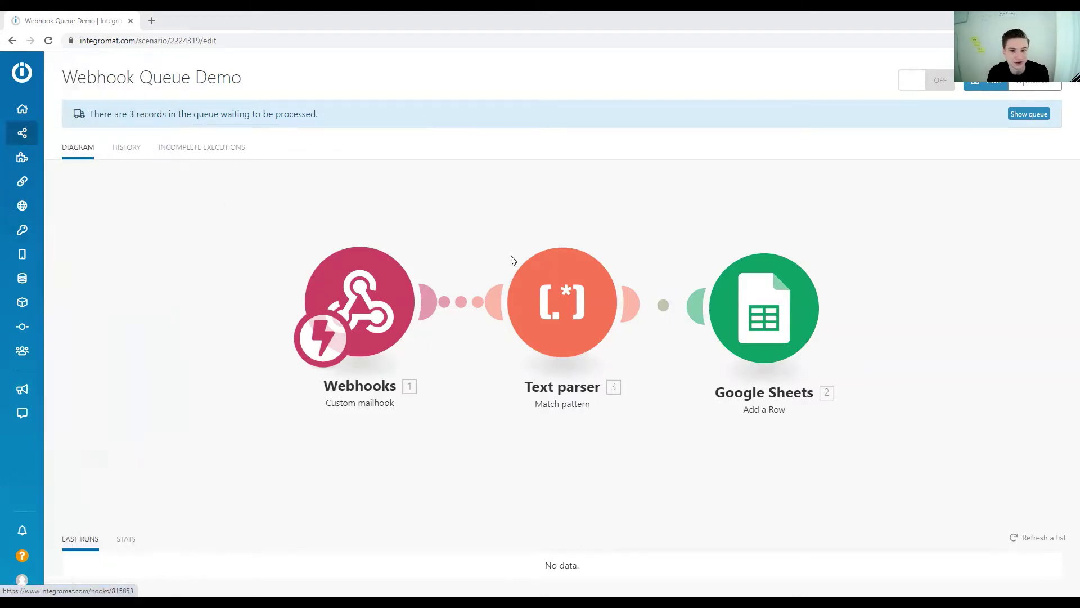
Show the webhooks list and inspect the Demo Mailhook's queue of 3/100 records.
{"action": "mouse_move", "coordinate": [31, 210]}
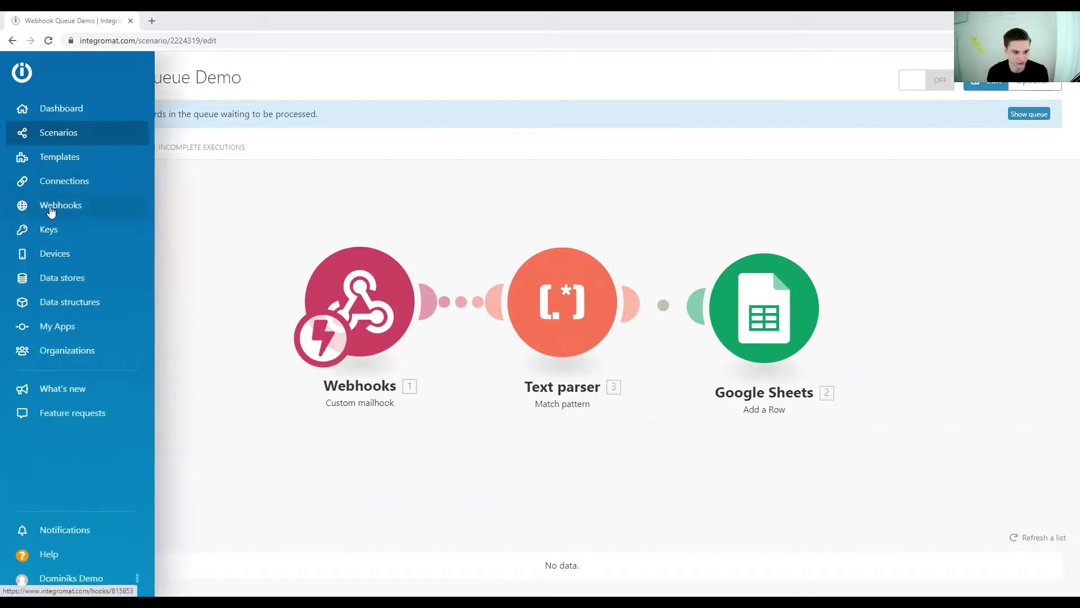
{"action": "left_click", "coordinate": [48, 210]}
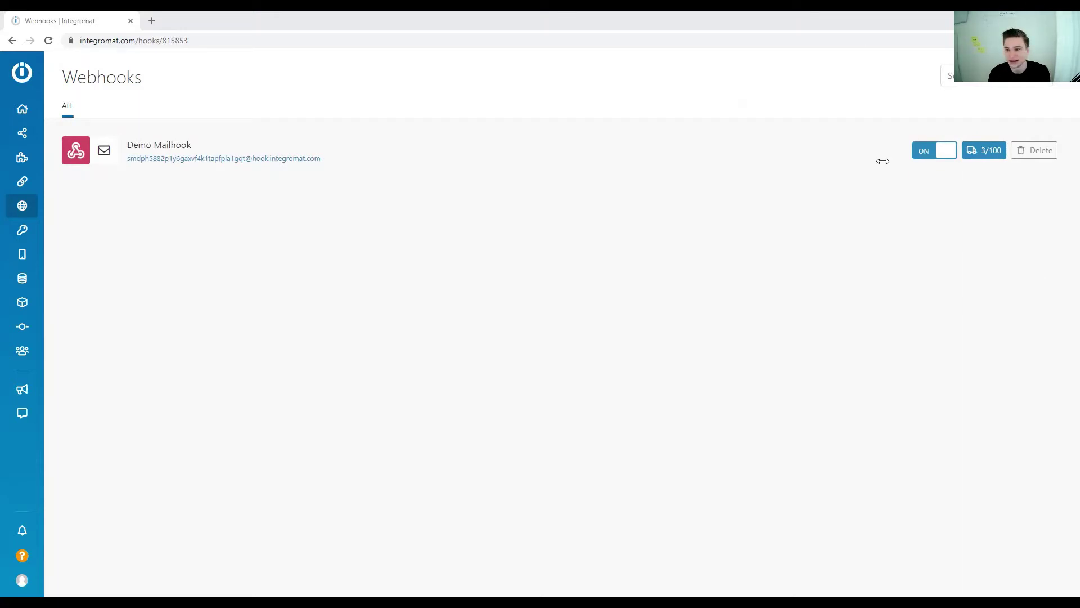
{"action": "left_click", "coordinate": [998, 163]}
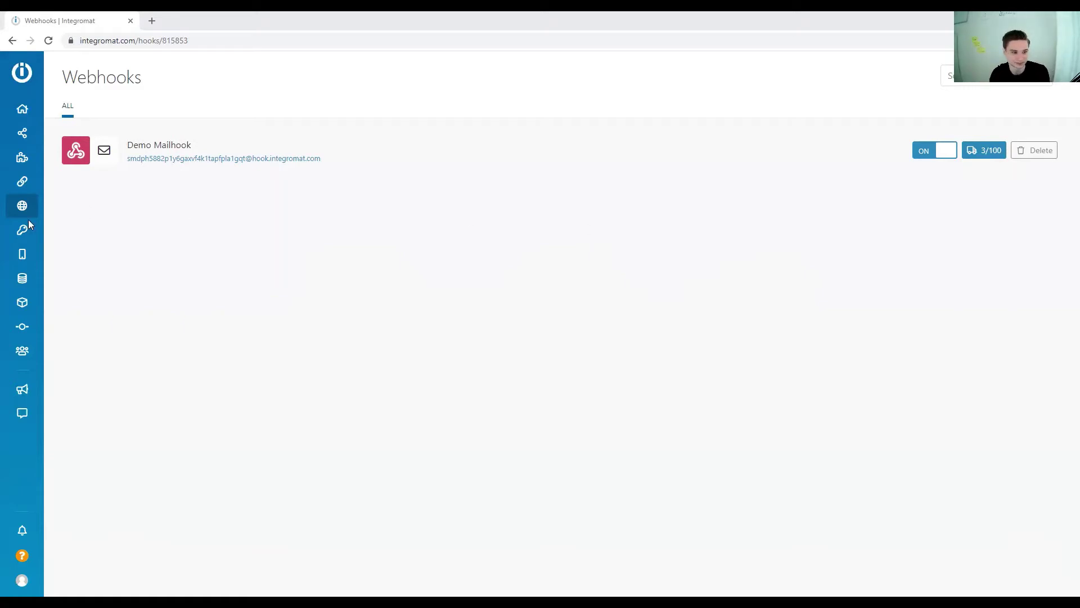
Open the Webhook Queue Demo scenario and browse its Run scenario schedule choices.
{"action": "left_click", "coordinate": [49, 137]}
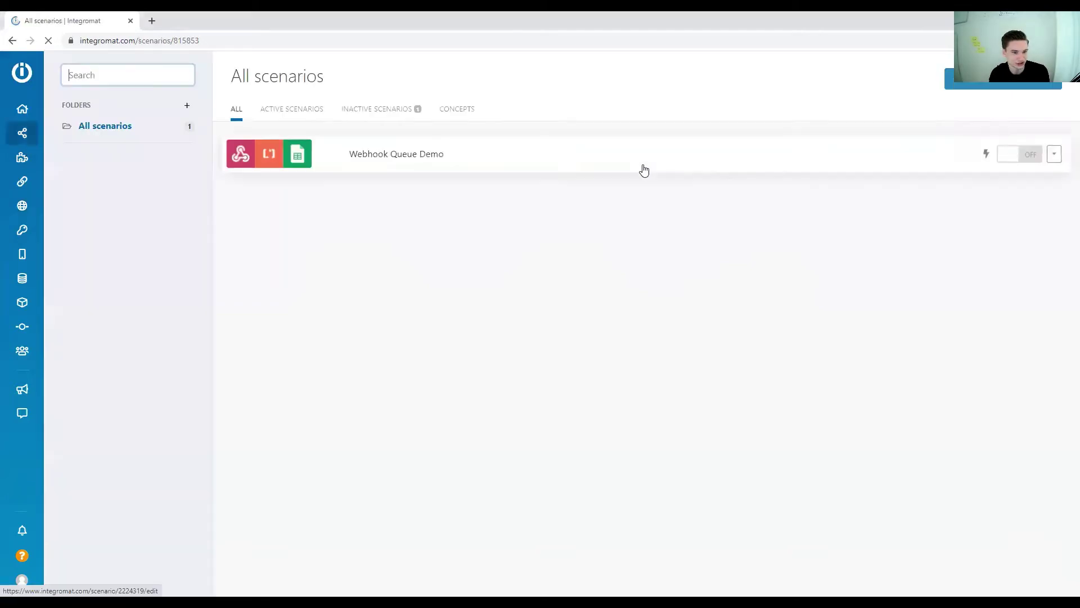
{"action": "left_click", "coordinate": [552, 162]}
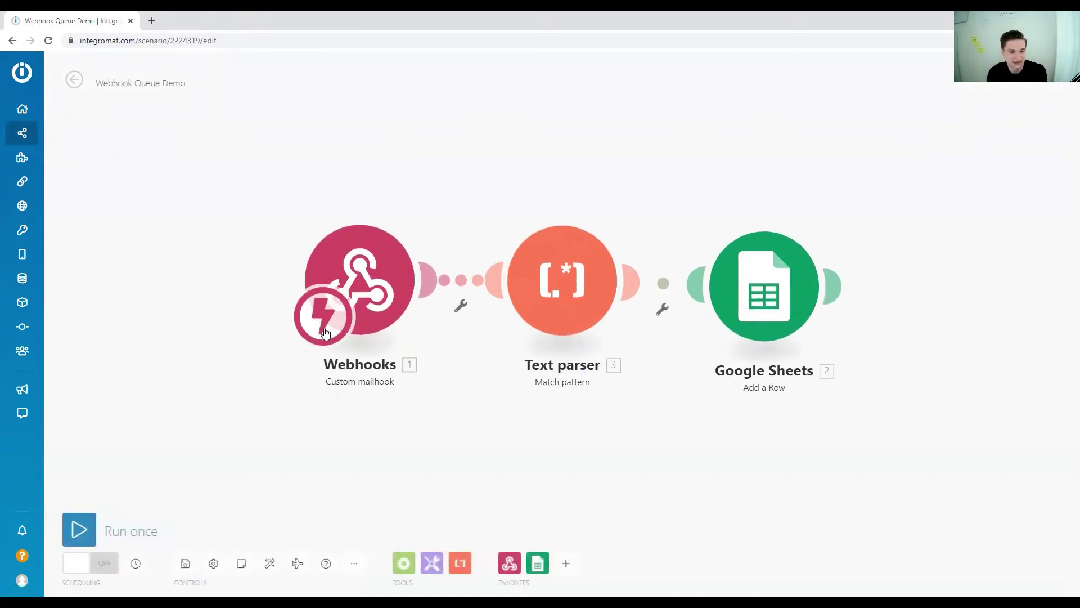
{"action": "left_click", "coordinate": [325, 332]}
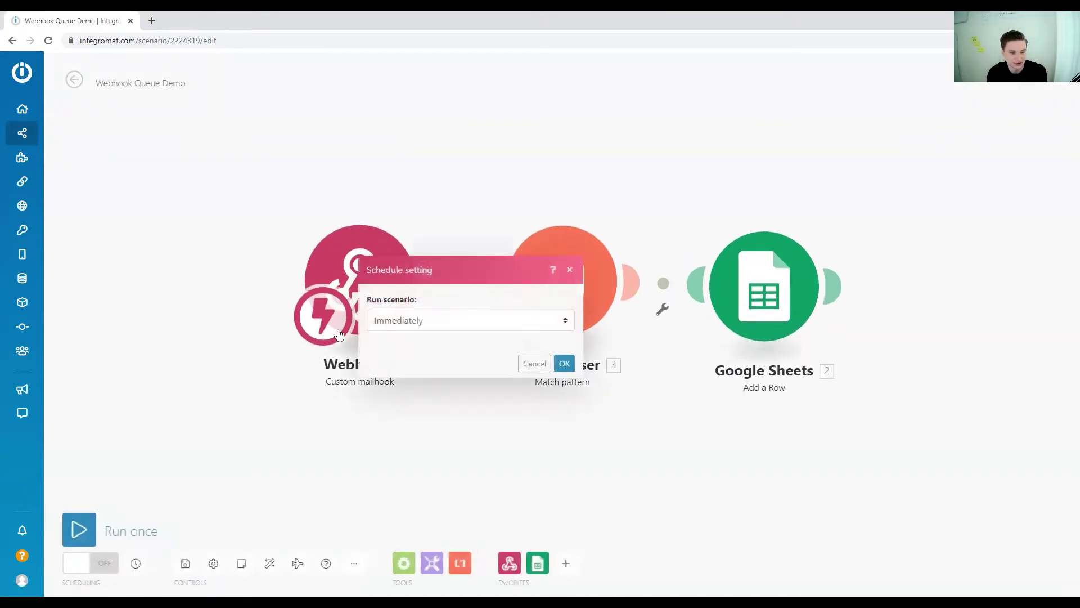
{"action": "left_click", "coordinate": [441, 321]}
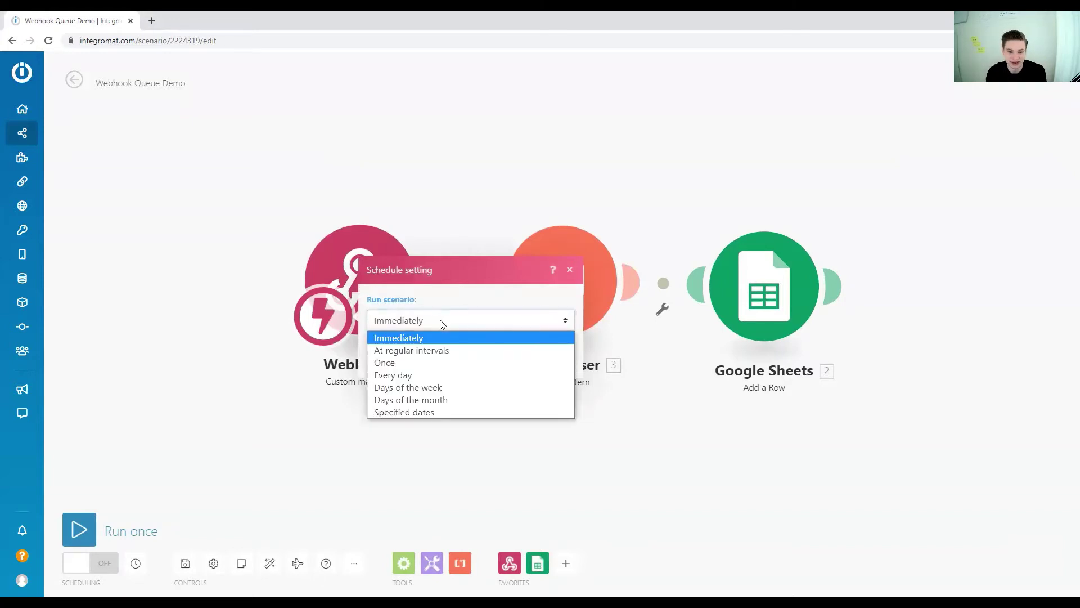
{"action": "key", "text": "Escape"}
{"action": "key", "text": "Escape"}
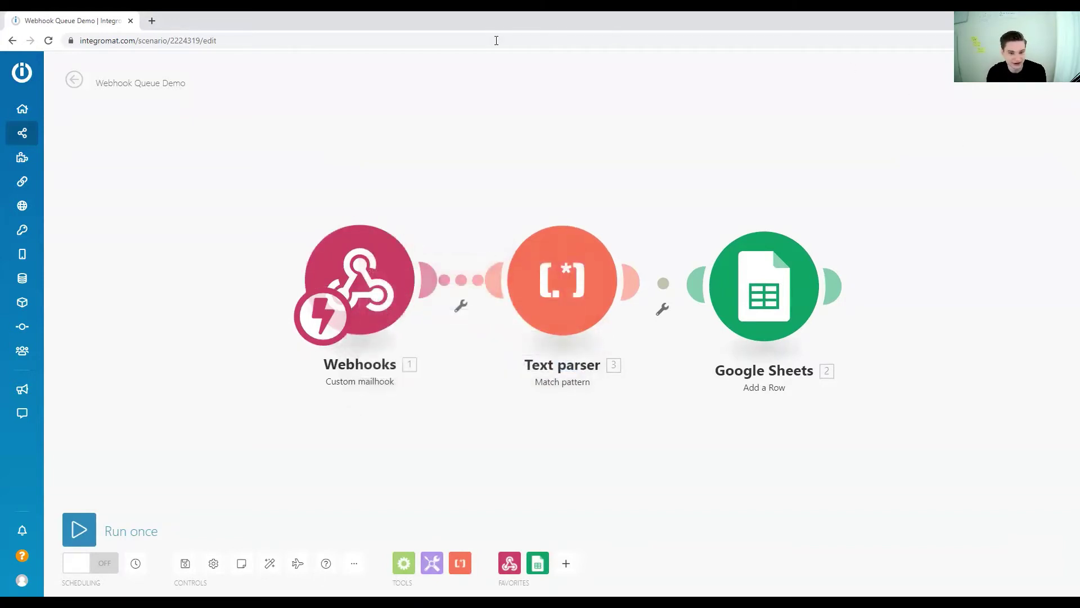
Reopen the scenario, try At regular intervals scheduling, then cancel without keeping it.
{"action": "left_click", "coordinate": [29, 135]}
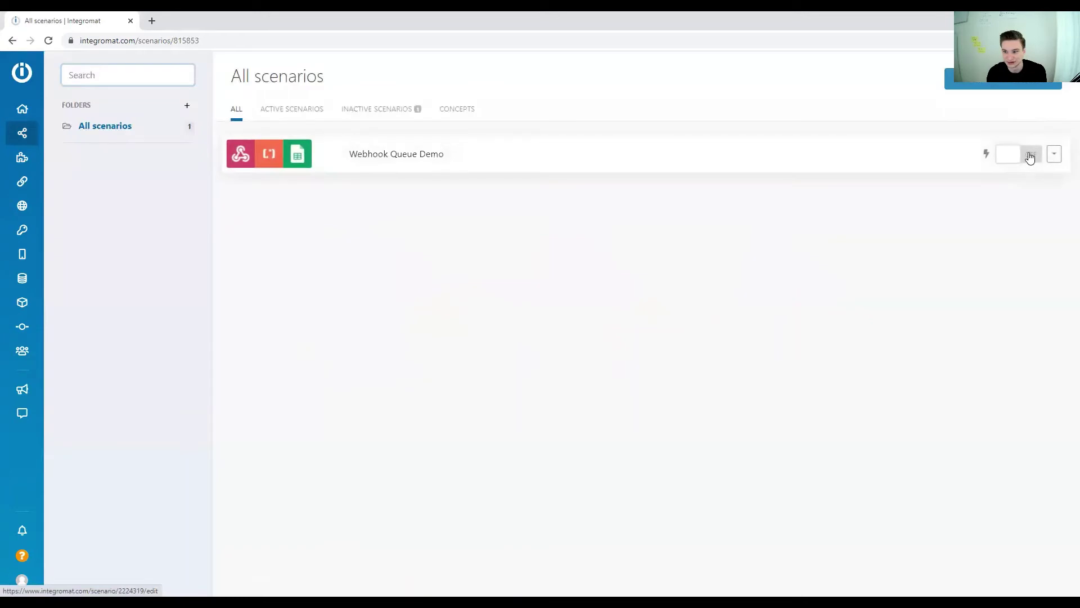
{"action": "left_click", "coordinate": [437, 154]}
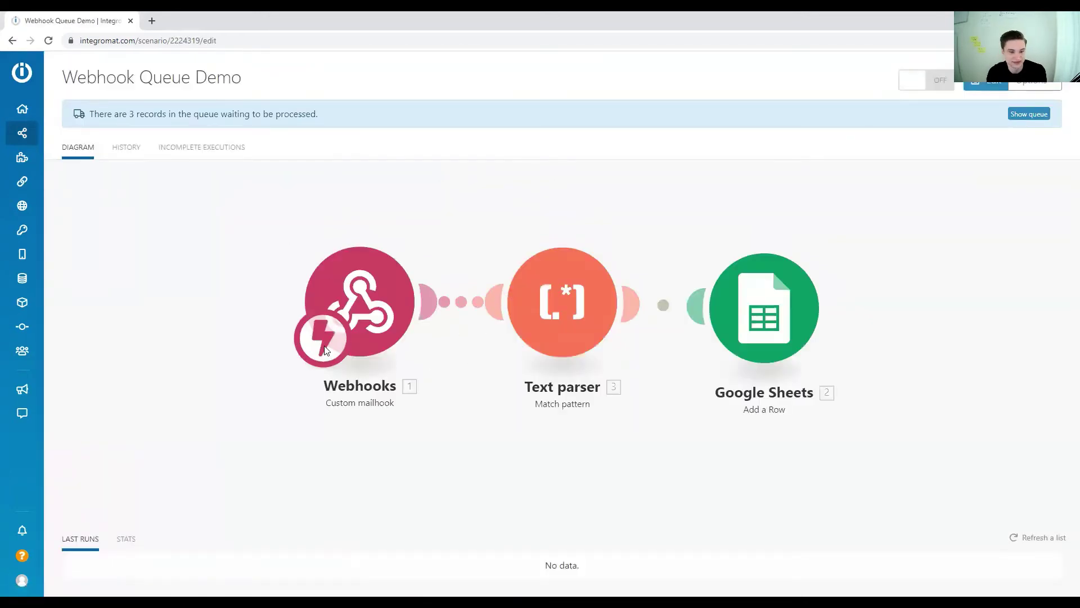
{"action": "left_click", "coordinate": [325, 325]}
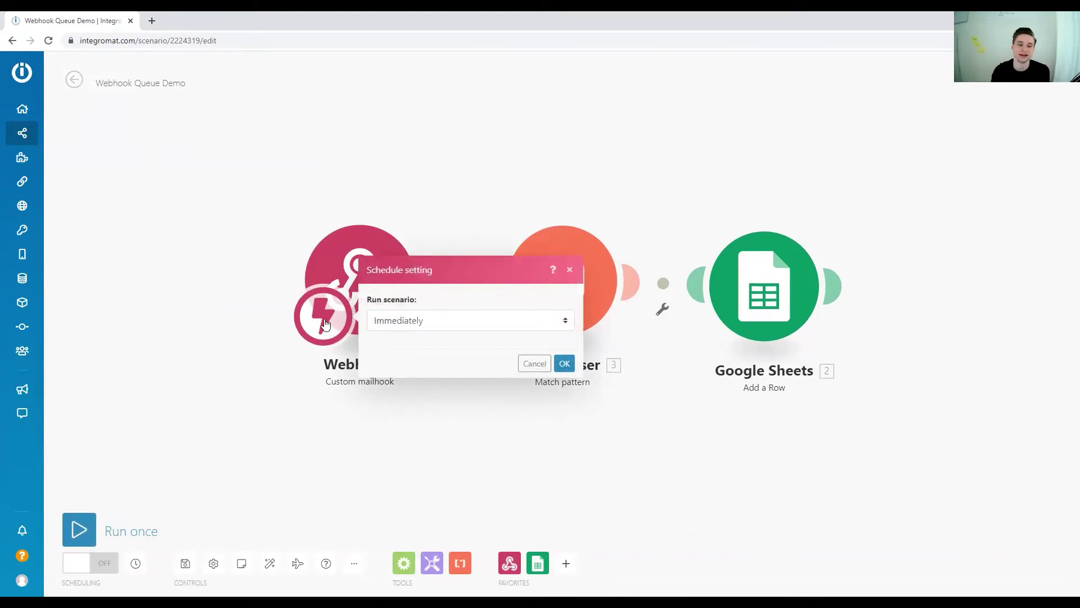
{"action": "left_click", "coordinate": [390, 325]}
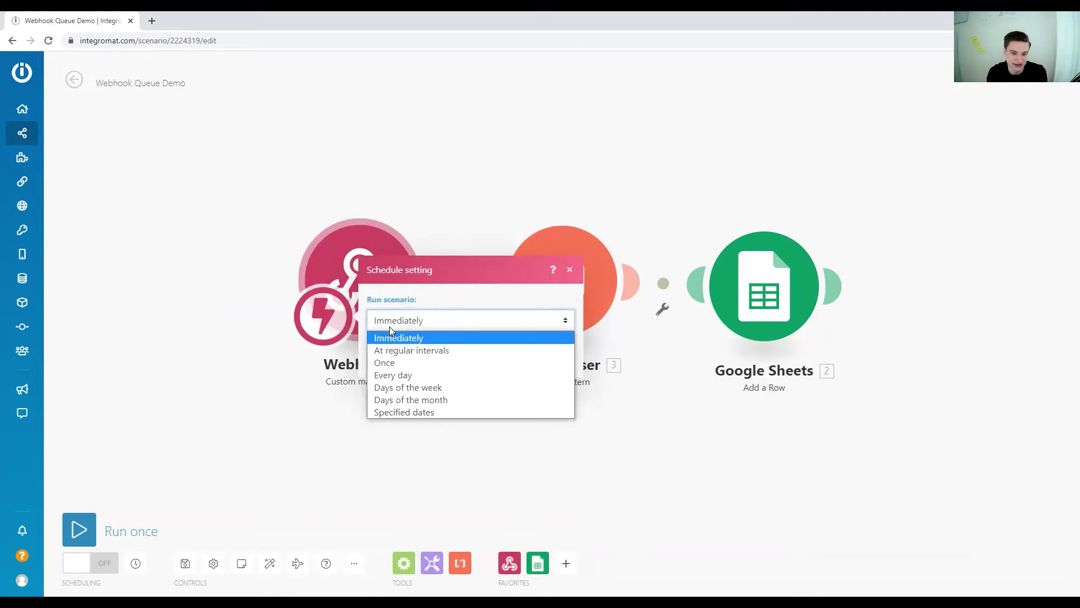
{"action": "left_click", "coordinate": [411, 350]}
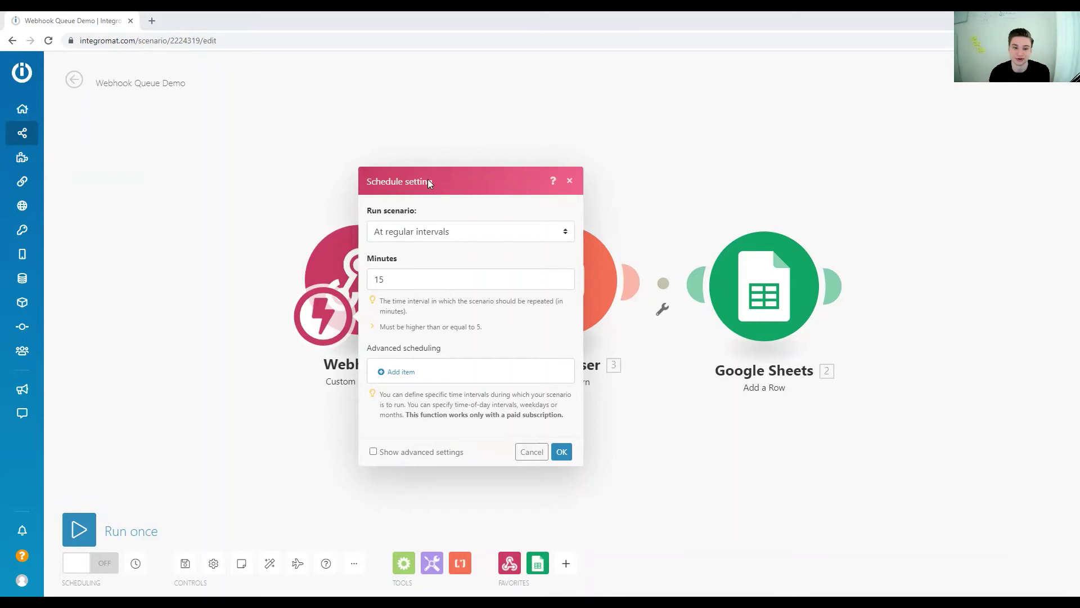
{"action": "left_click", "coordinate": [325, 327]}
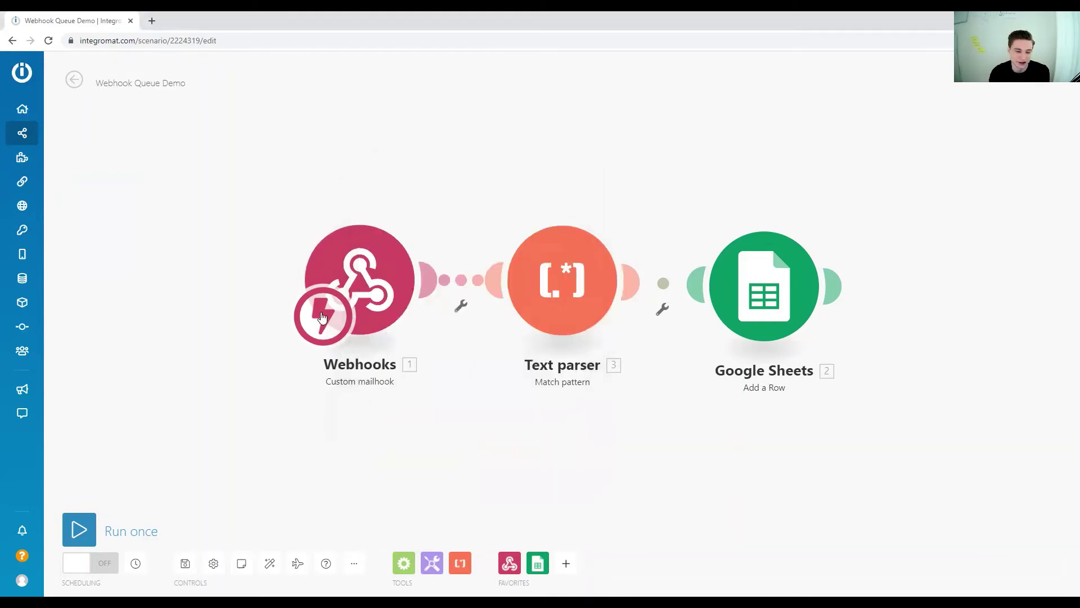
Keep the schedule on Immediately, then view the Text parser and Google Sheets module settings.
{"action": "left_click", "coordinate": [402, 322]}
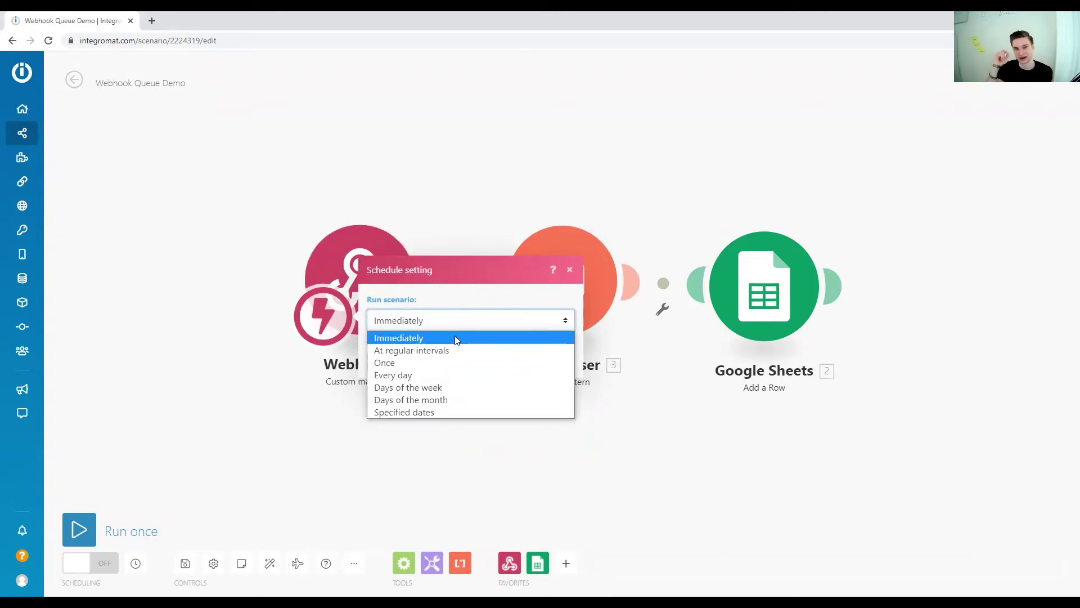
{"action": "left_click", "coordinate": [852, 134]}
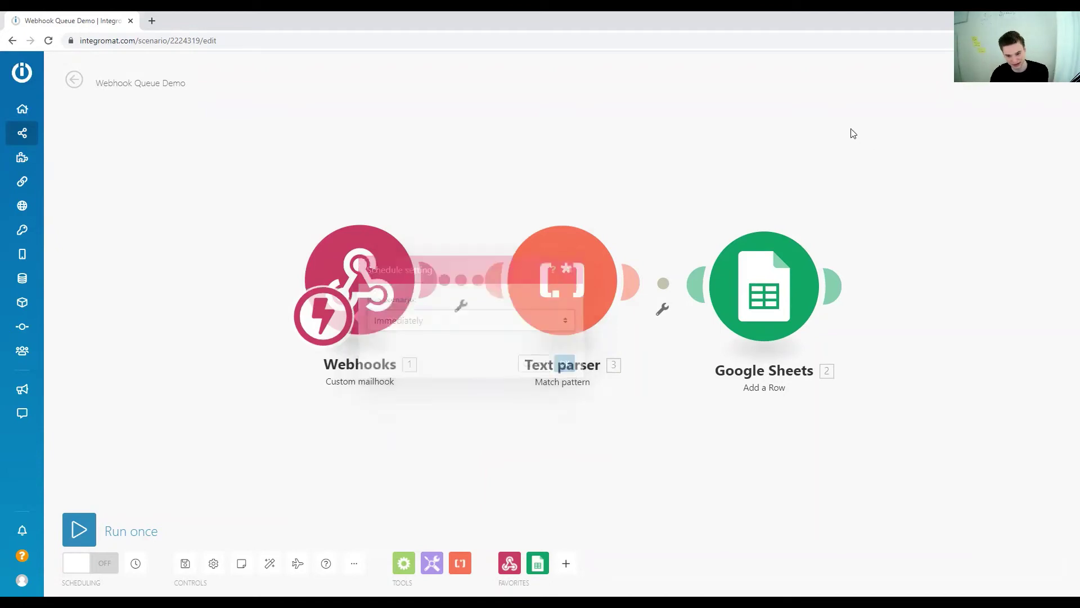
{"action": "left_click", "coordinate": [581, 296]}
{"action": "left_click", "coordinate": [787, 282]}
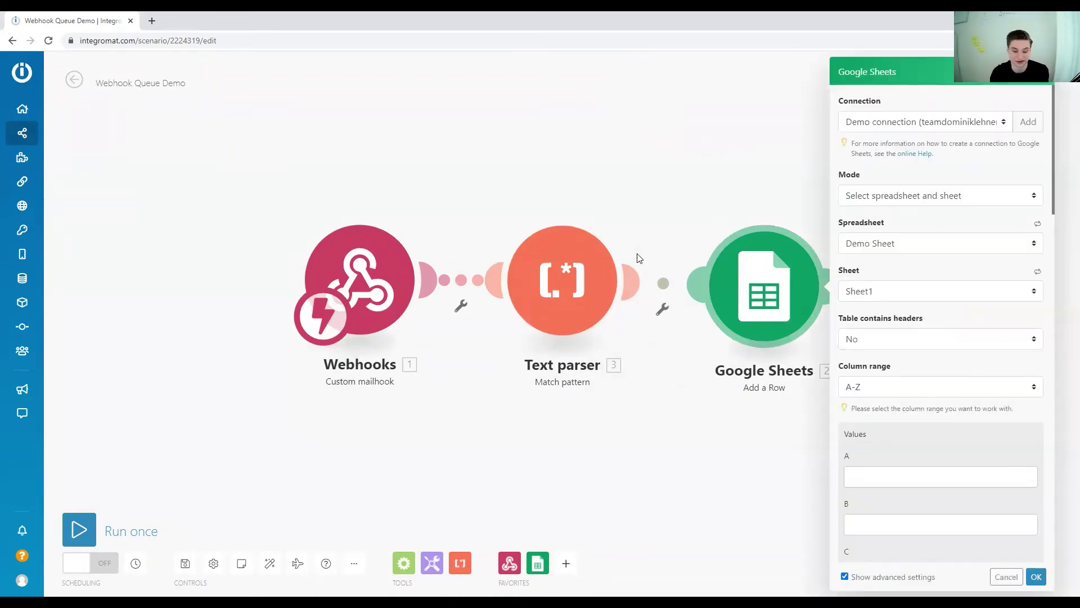
{"action": "left_click", "coordinate": [659, 162]}
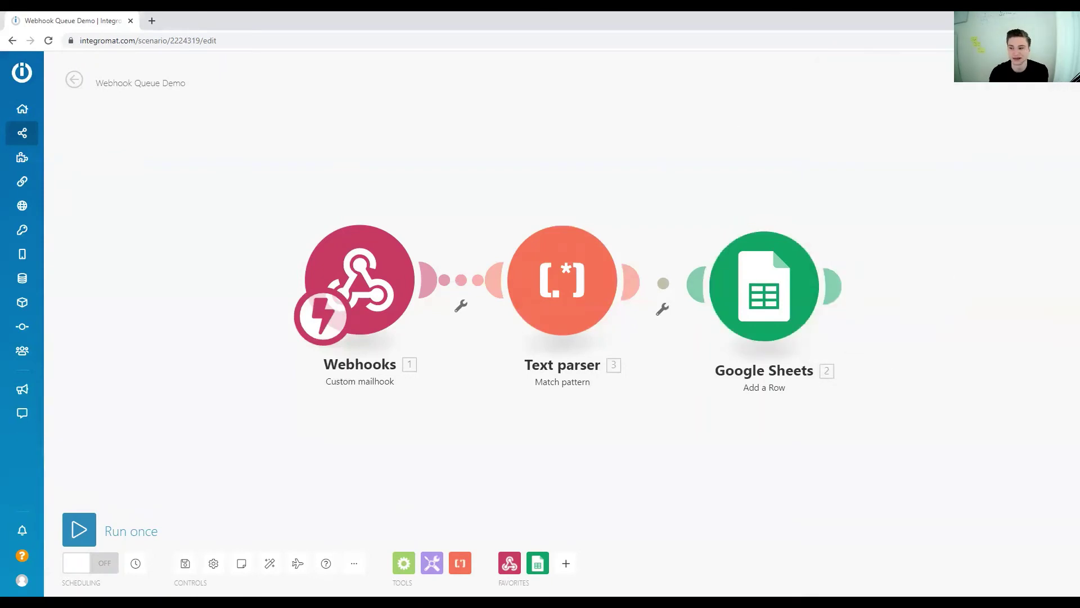
Review the run schedule options and close them, keeping Immediately.
{"action": "left_click", "coordinate": [324, 315]}
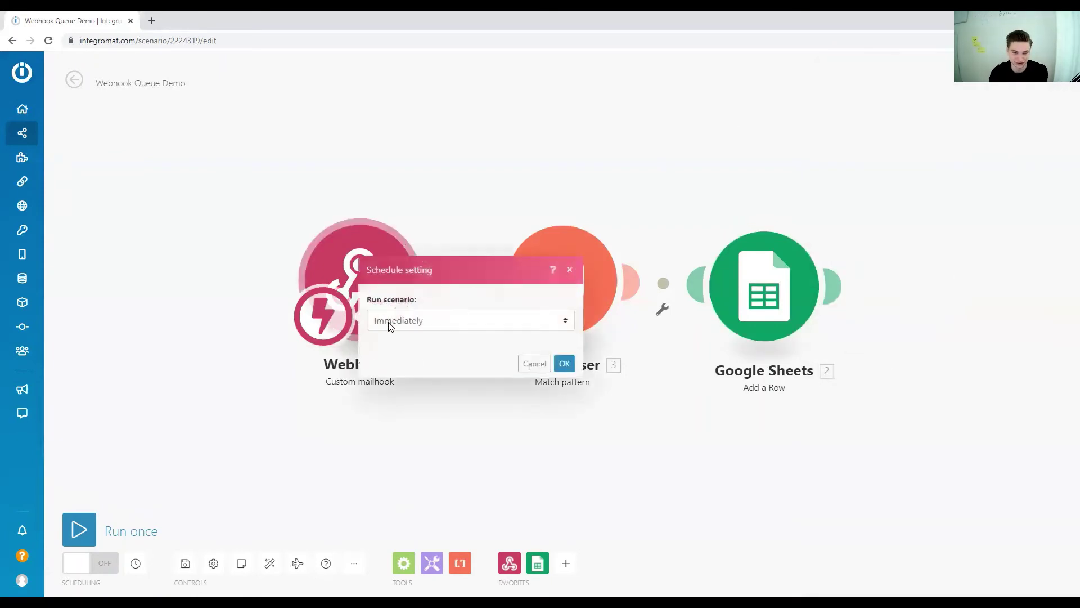
{"action": "left_click", "coordinate": [408, 325]}
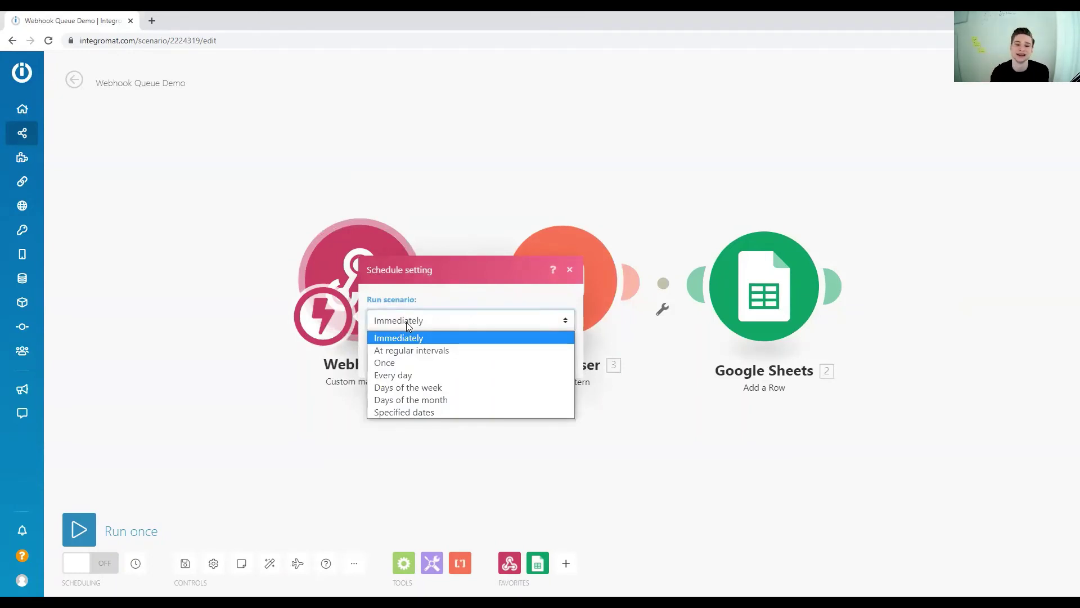
{"action": "left_click", "coordinate": [434, 434]}
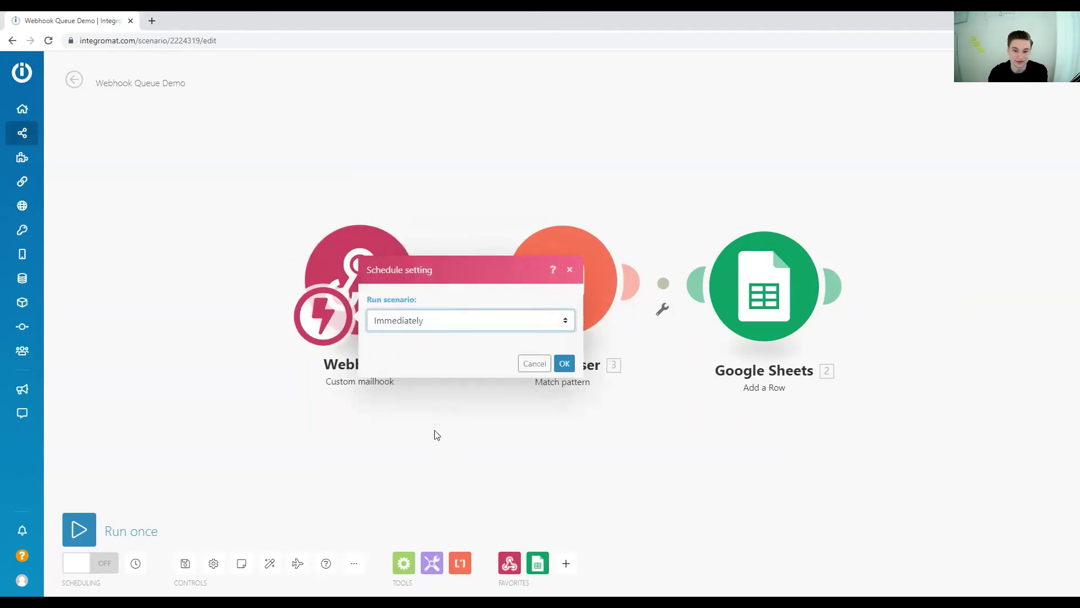
{"action": "left_click", "coordinate": [436, 434]}
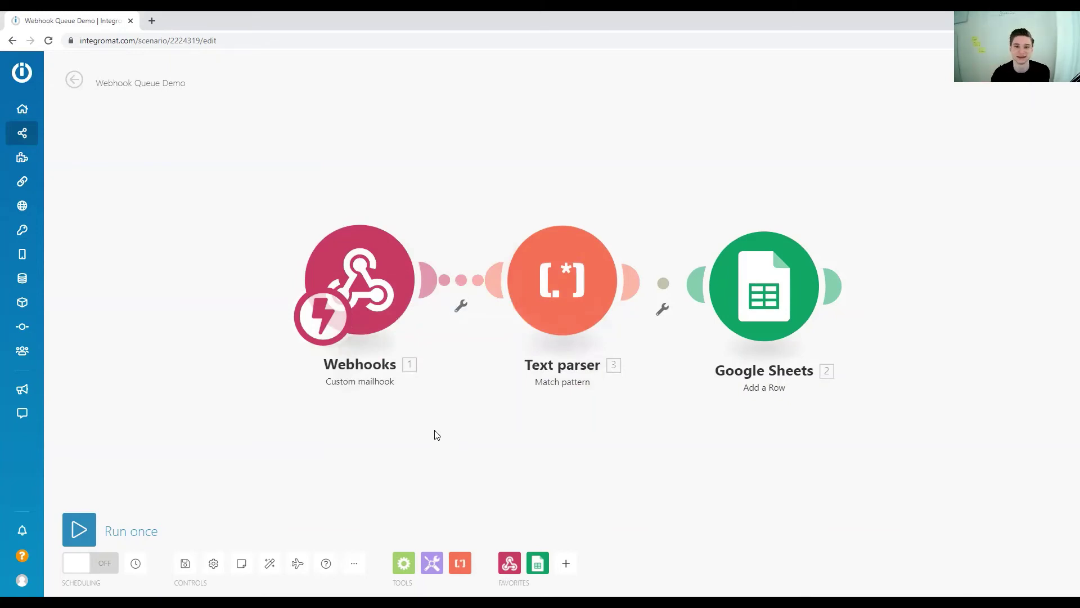
Preview Days of the week scheduling with its Days and 08:07 time, then close the dialog.
{"action": "left_click", "coordinate": [312, 242]}
{"action": "left_click", "coordinate": [439, 321]}
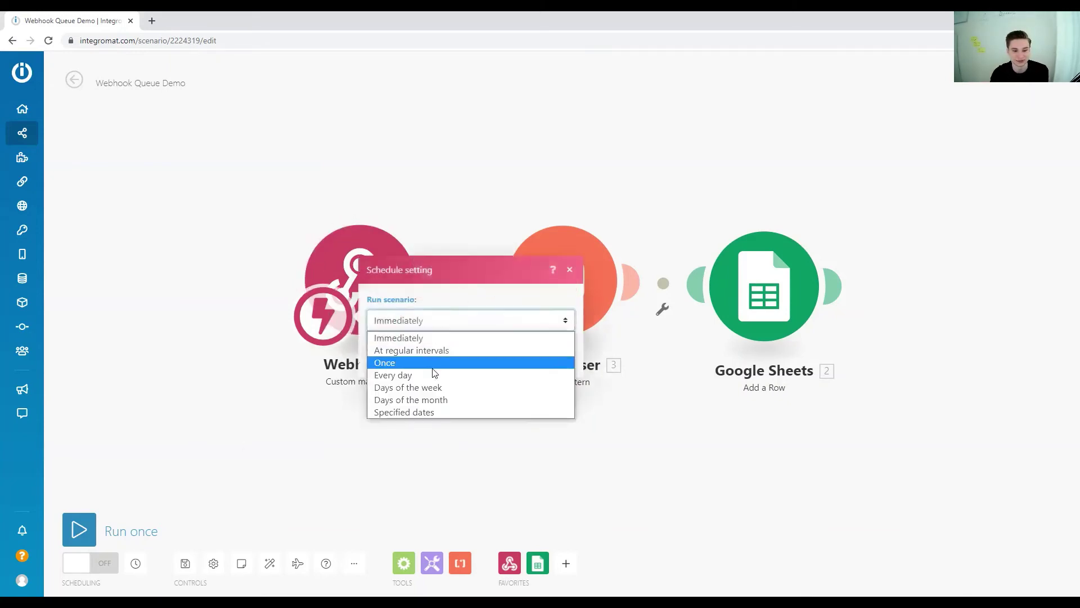
{"action": "left_click", "coordinate": [433, 387]}
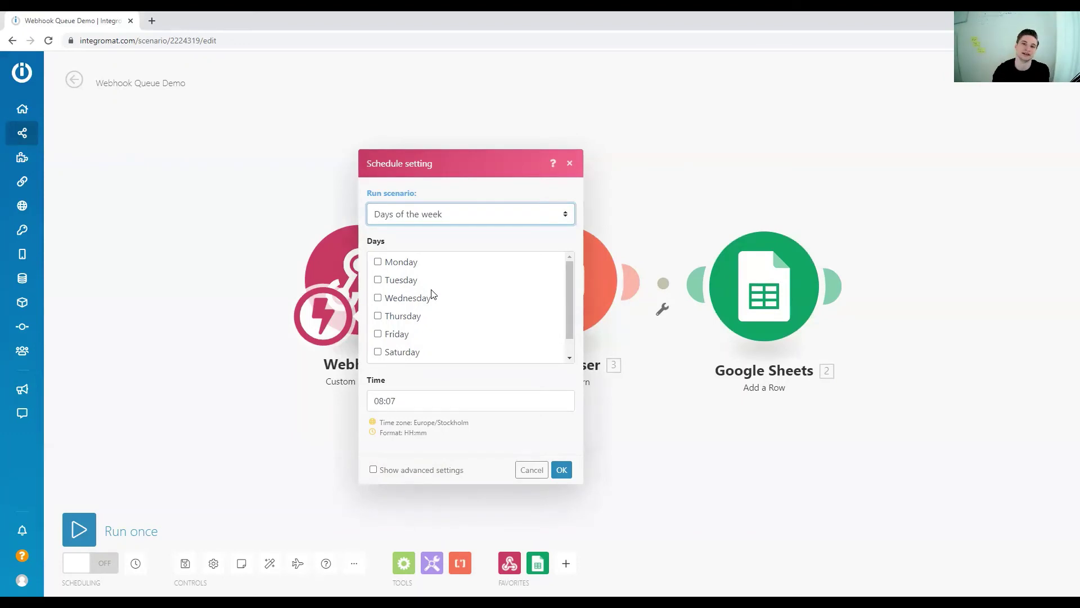
{"action": "left_click", "coordinate": [970, 264]}
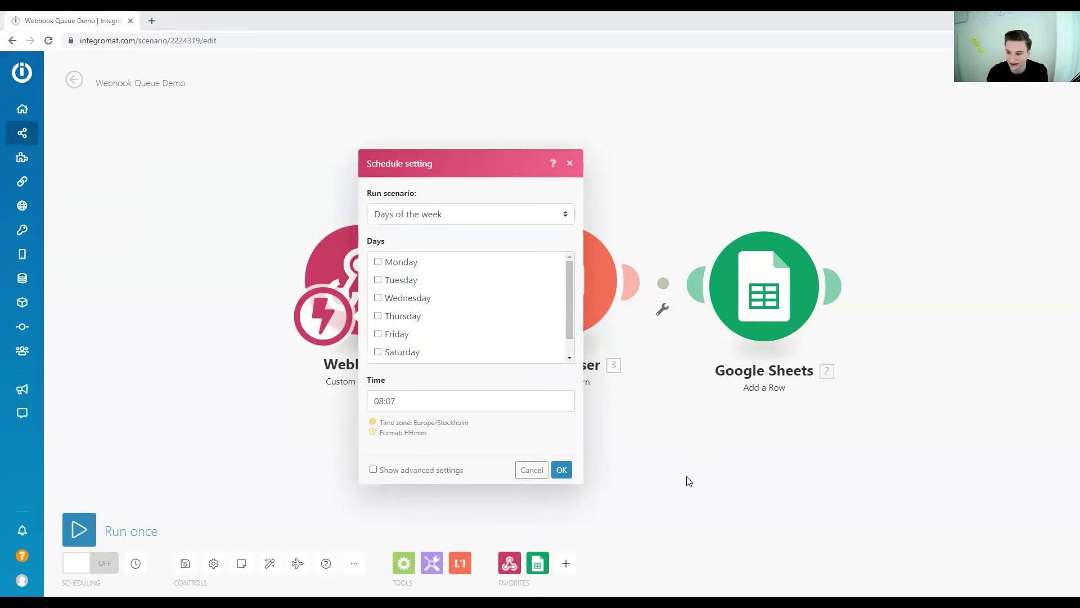
{"action": "left_click", "coordinate": [561, 470]}
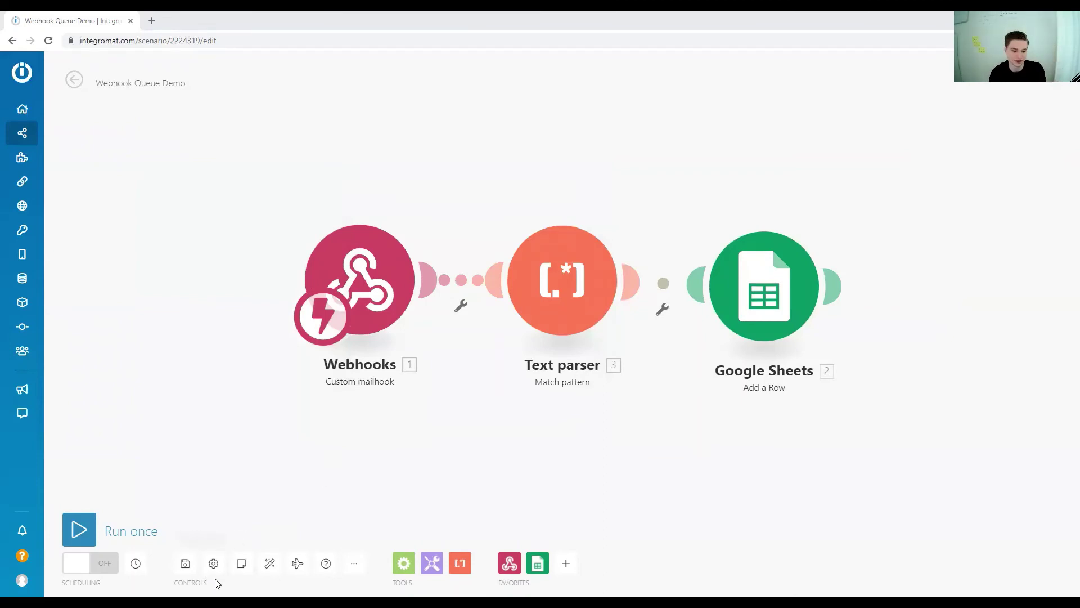
{"action": "left_click", "coordinate": [214, 563]}
{"action": "scroll", "coordinate": [281, 282], "scroll_direction": "down", "scroll_amount": 5}
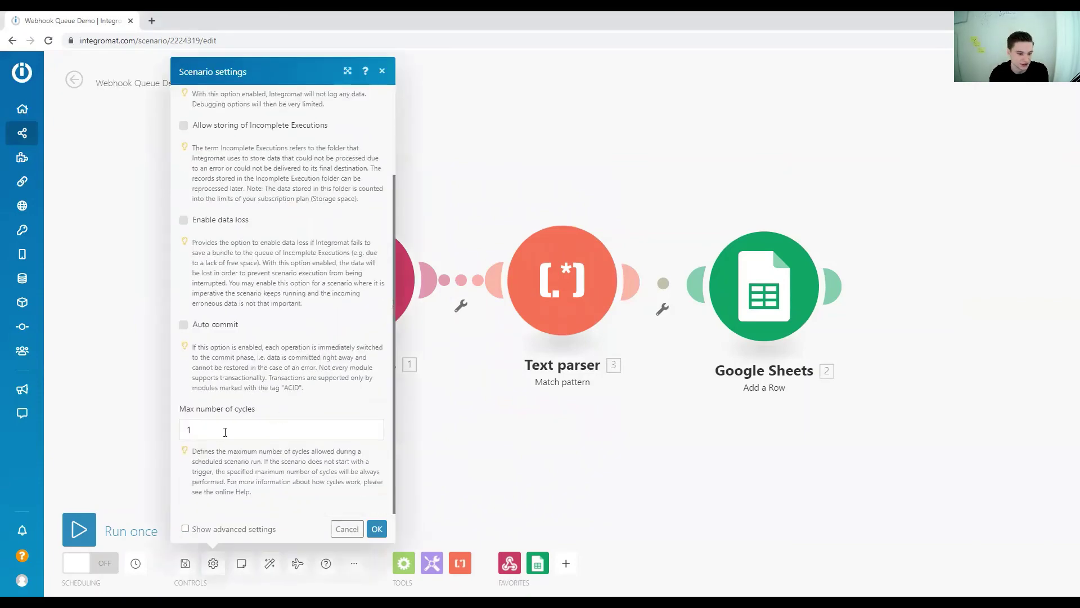
{"action": "double_click", "coordinate": [190, 429]}
{"action": "left_click", "coordinate": [162, 433]}
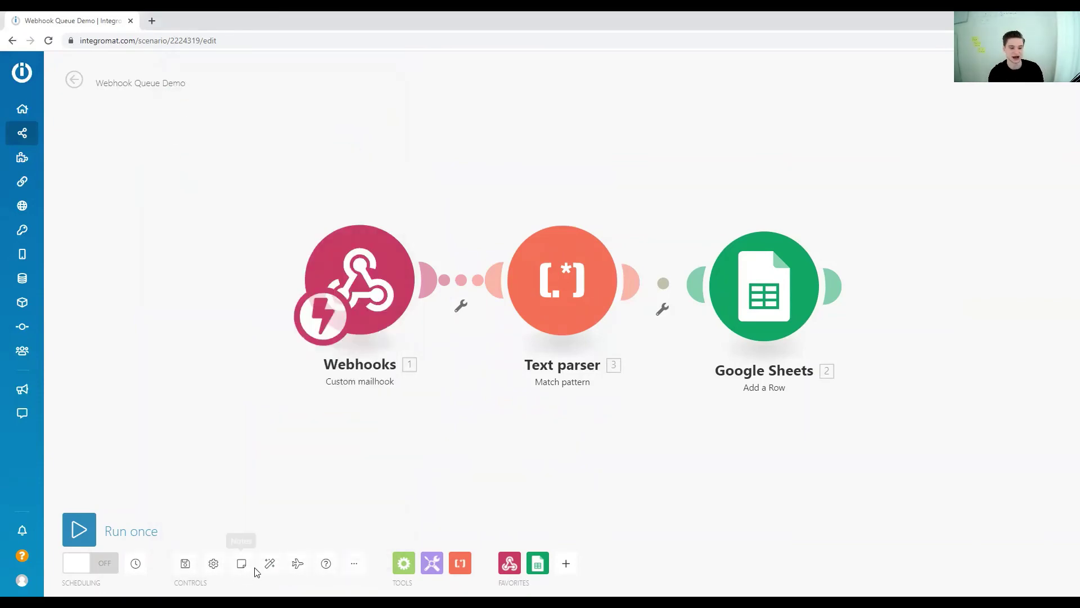
{"action": "left_click", "coordinate": [214, 563]}
{"action": "scroll", "coordinate": [237, 481], "scroll_direction": "down", "scroll_amount": 3}
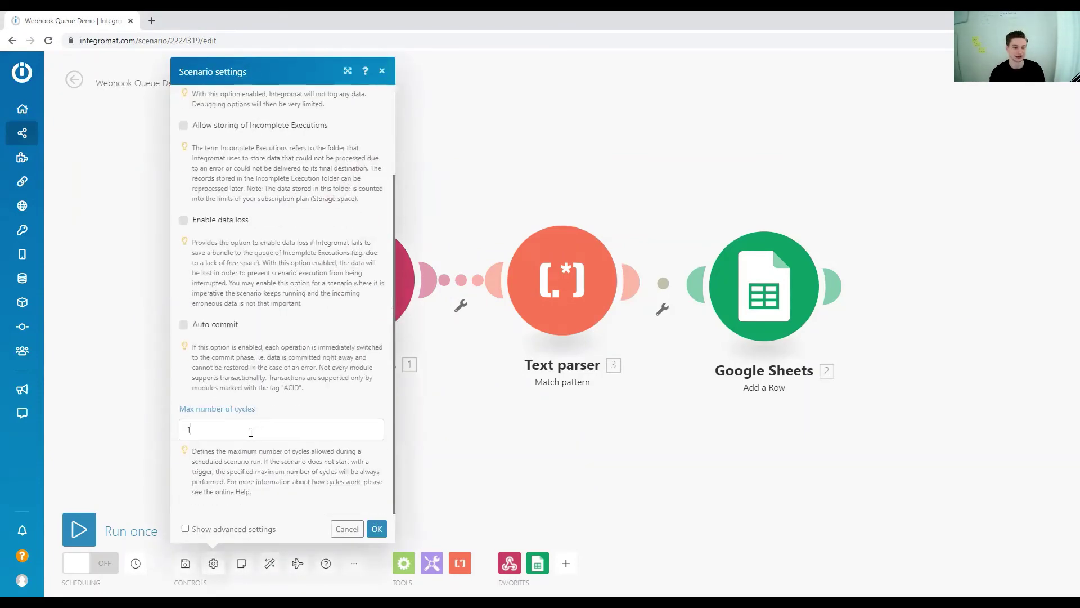
{"action": "double_click", "coordinate": [188, 429]}
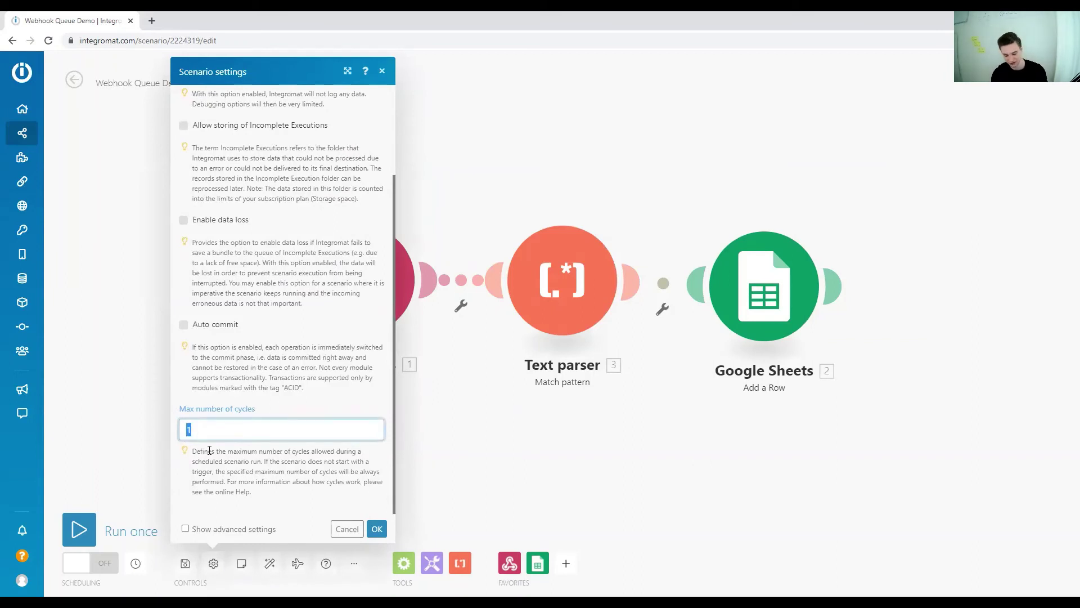
{"action": "type", "text": "10"}
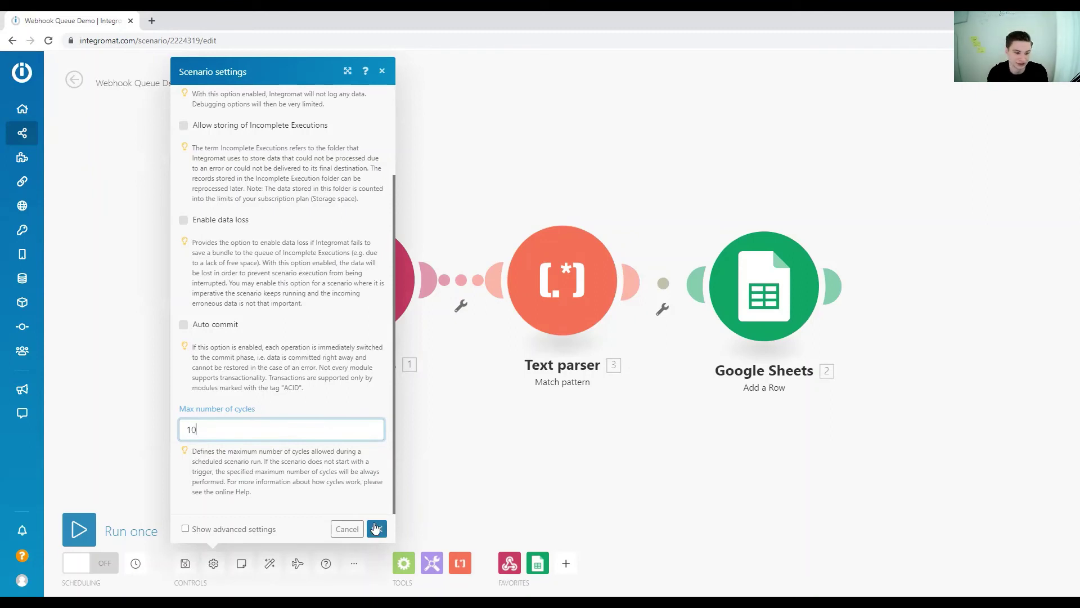
{"action": "left_click", "coordinate": [118, 430]}
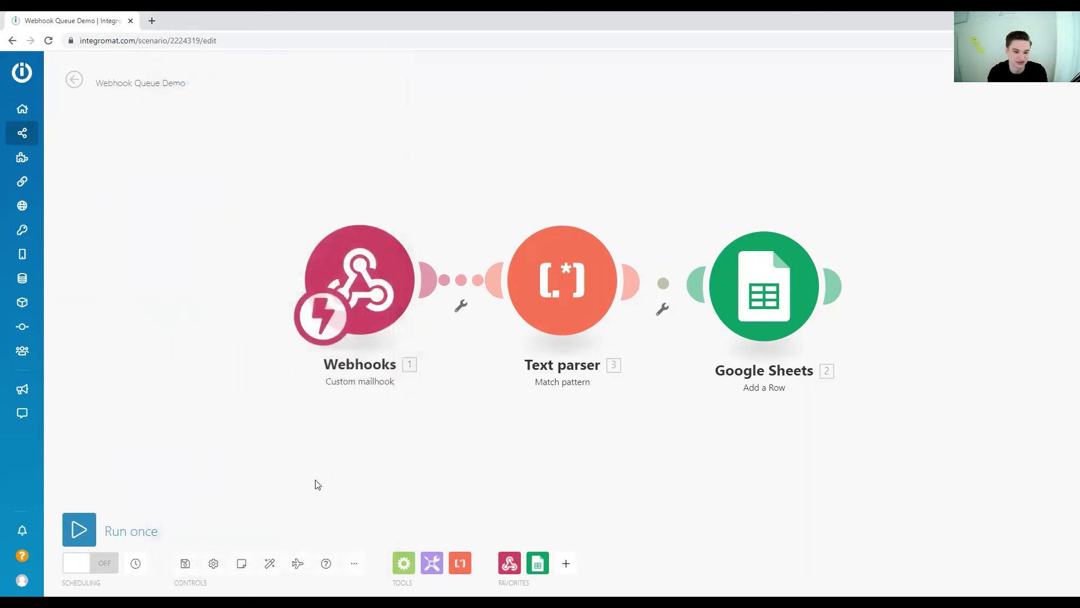
{"action": "left_click", "coordinate": [215, 564]}
{"action": "scroll", "coordinate": [316, 439], "scroll_direction": "down", "scroll_amount": 5}
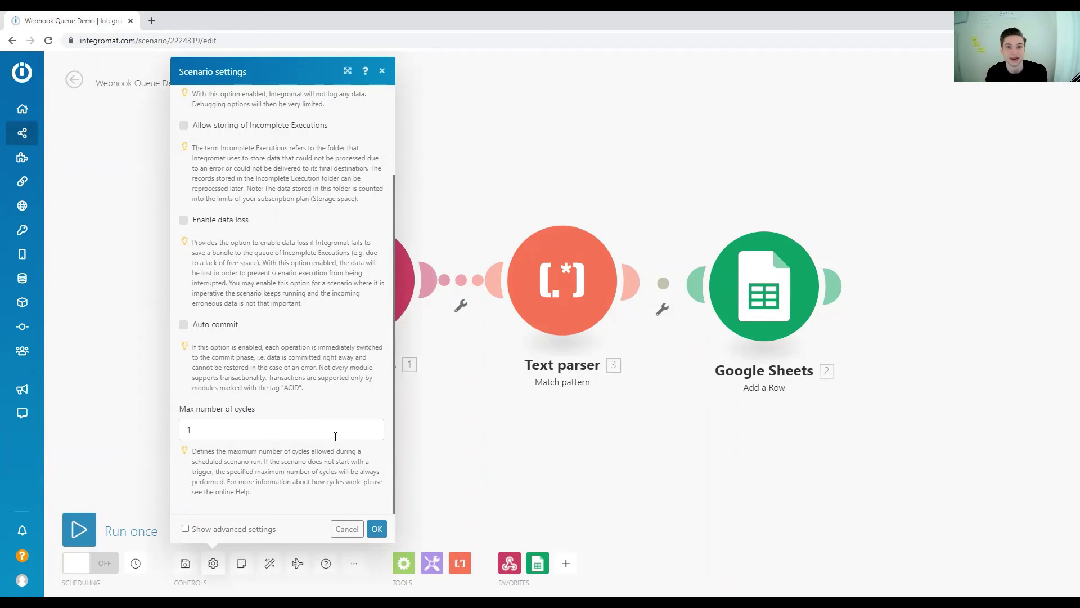
{"action": "left_click", "coordinate": [376, 528]}
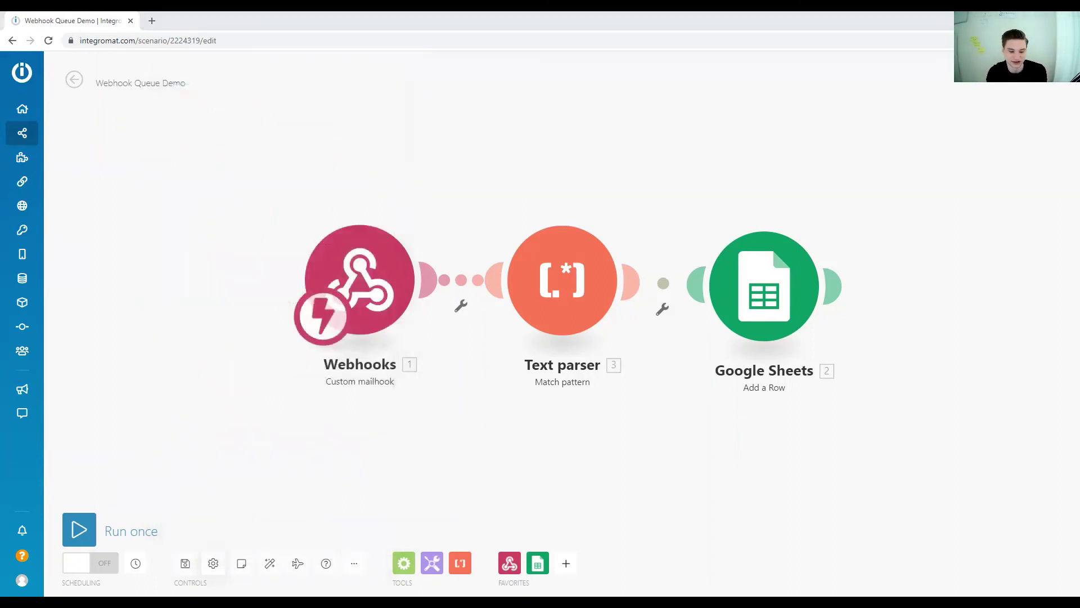